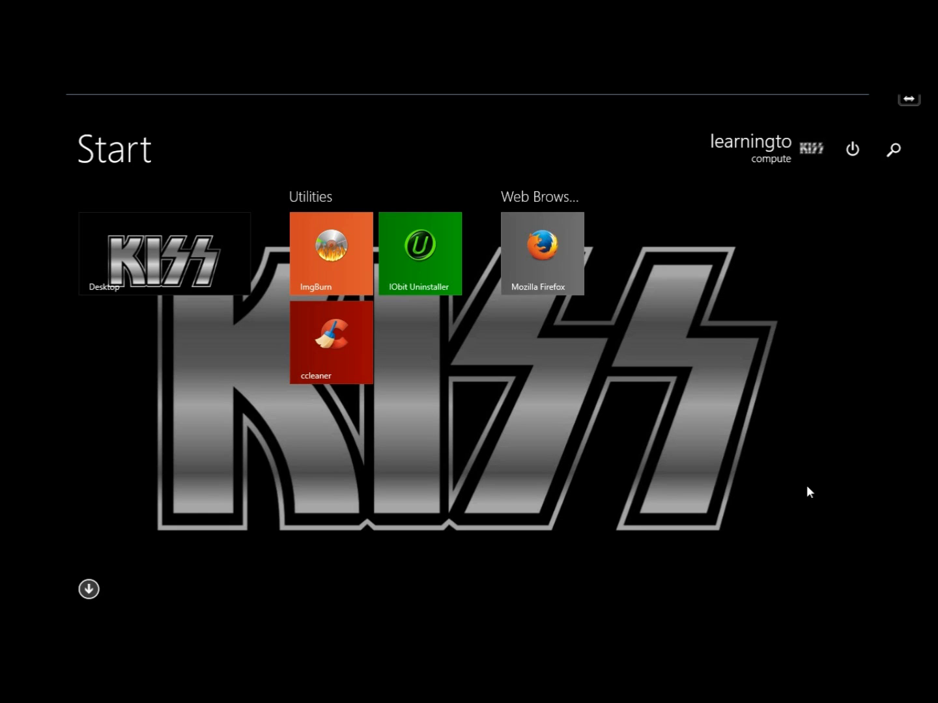
Launch the Store app from the Start screen's Apps list sorted by name.
{"action": "left_click", "coordinate": [90, 593]}
{"action": "left_click", "coordinate": [90, 591]}
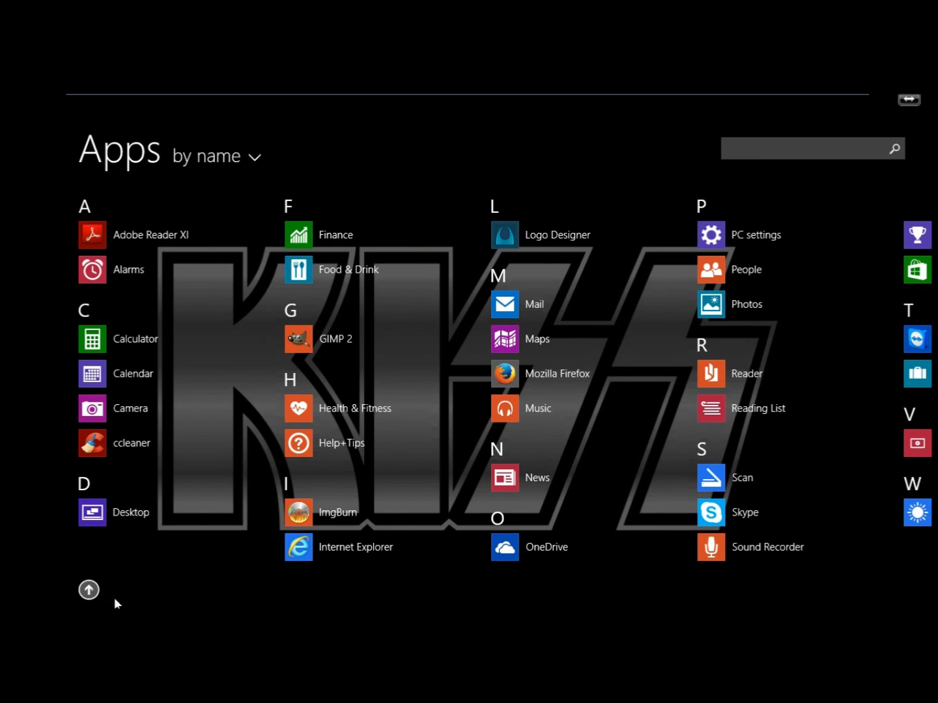
{"action": "scroll", "coordinate": [469, 381], "scroll_direction": "down", "scroll_amount": 3}
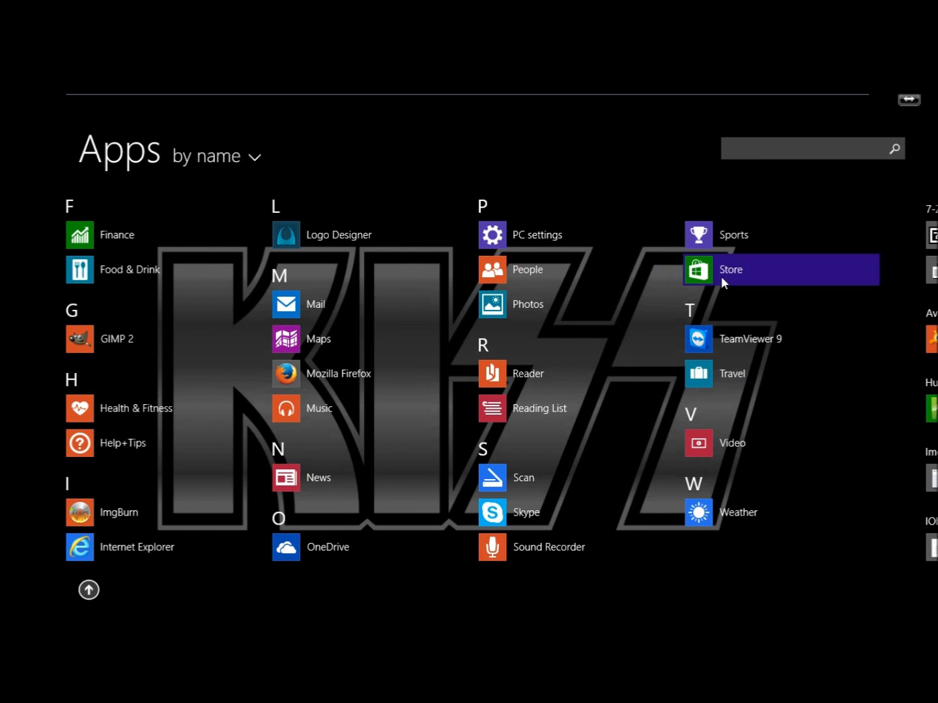
{"action": "left_click", "coordinate": [721, 276]}
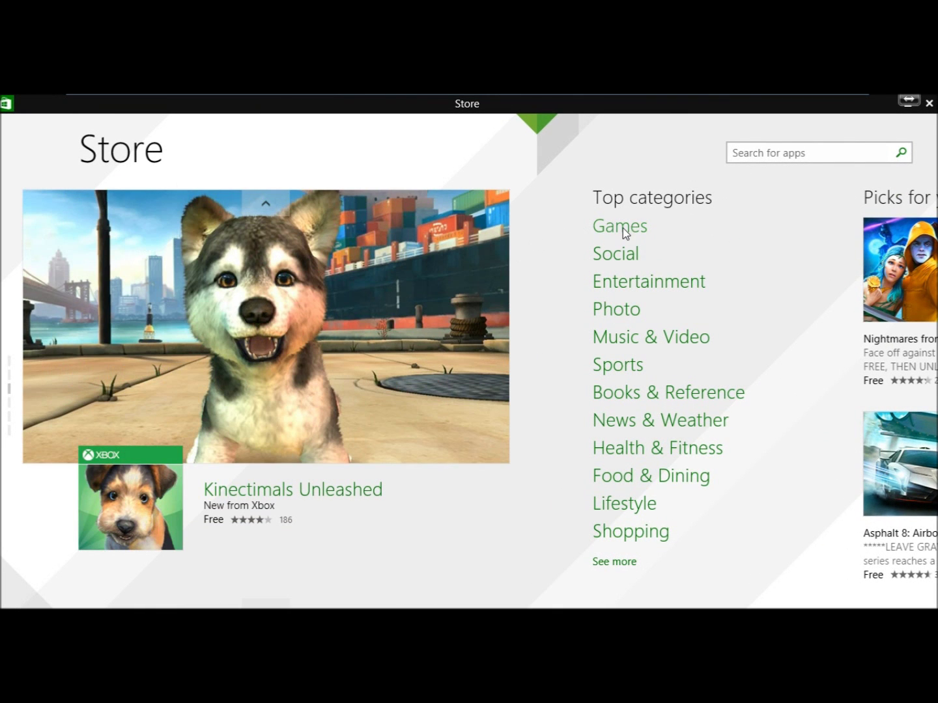
Browse the Games category's Trending, New, Top paid and Top free lists, then return to its start.
{"action": "left_click", "coordinate": [623, 228]}
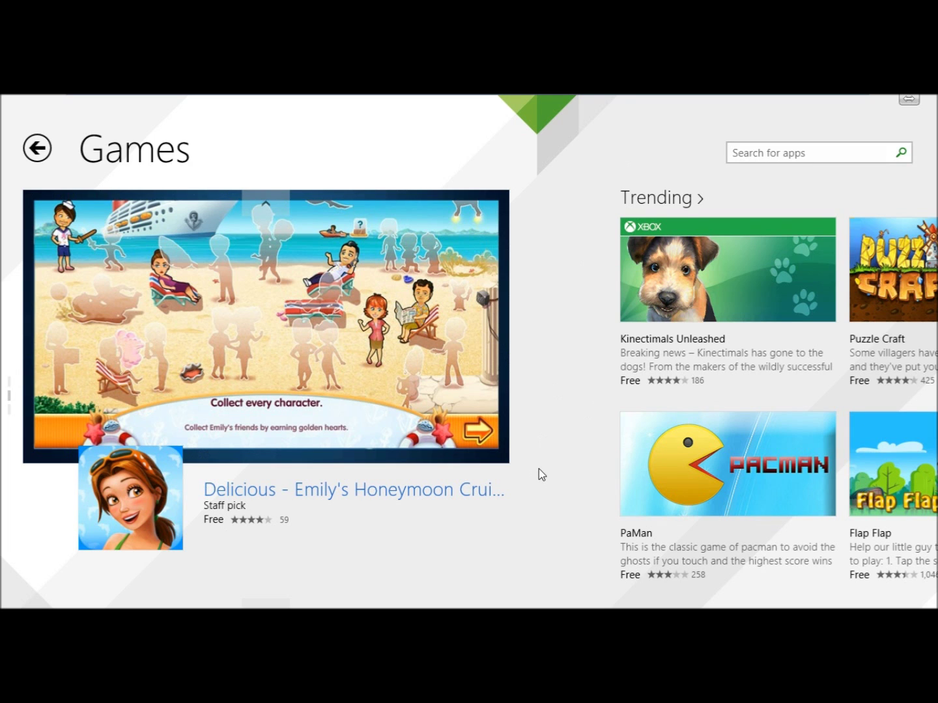
{"action": "left_click", "coordinate": [754, 152]}
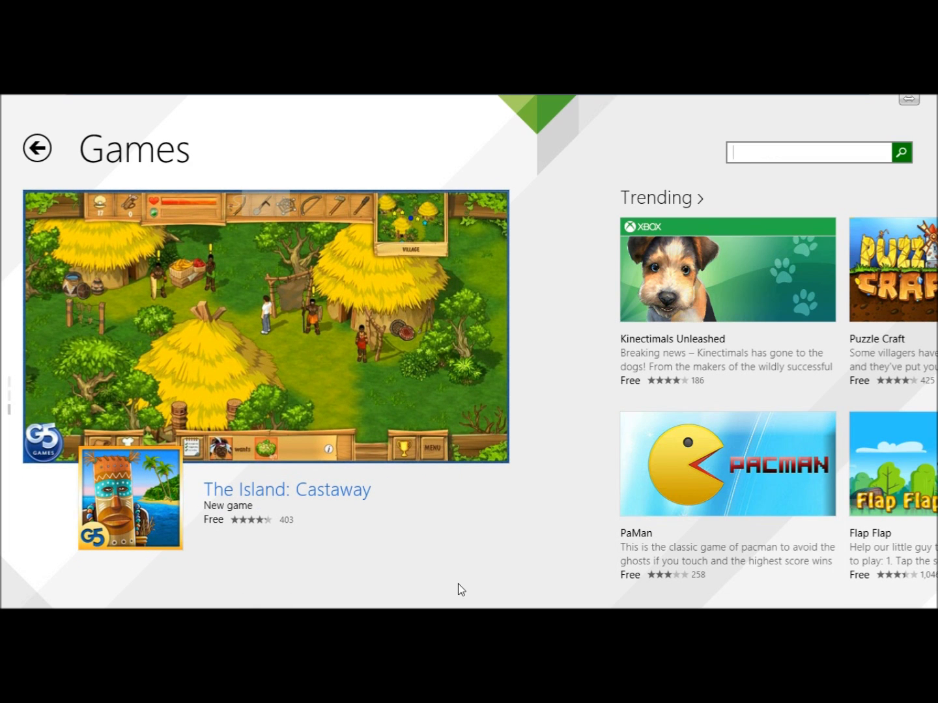
{"action": "scroll", "coordinate": [469, 352], "scroll_direction": "down", "scroll_amount": 5}
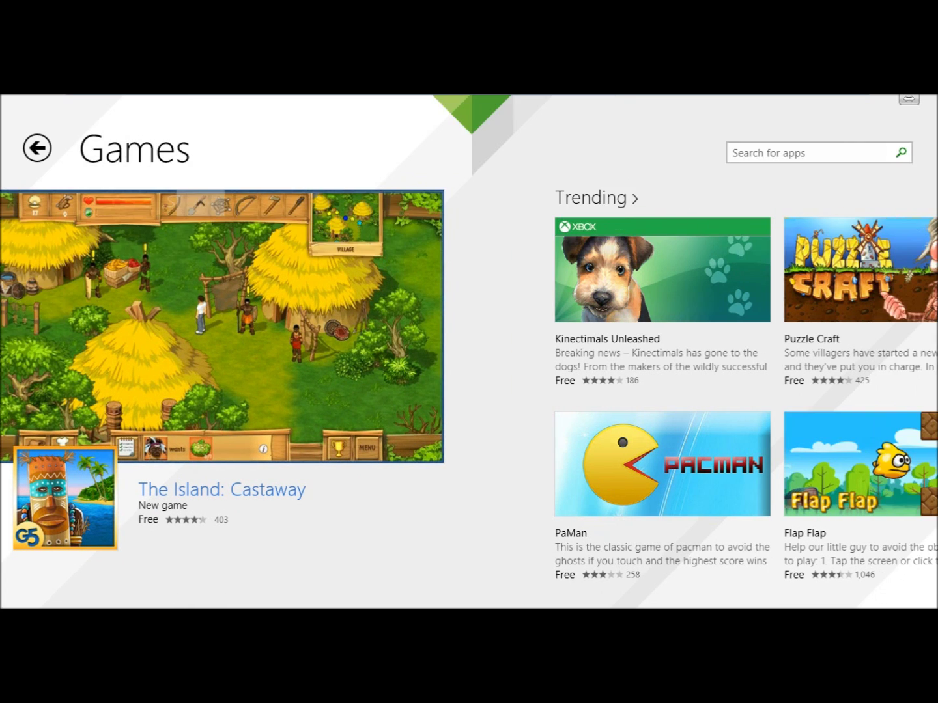
{"action": "scroll", "coordinate": [469, 352], "scroll_direction": "down", "scroll_amount": 6}
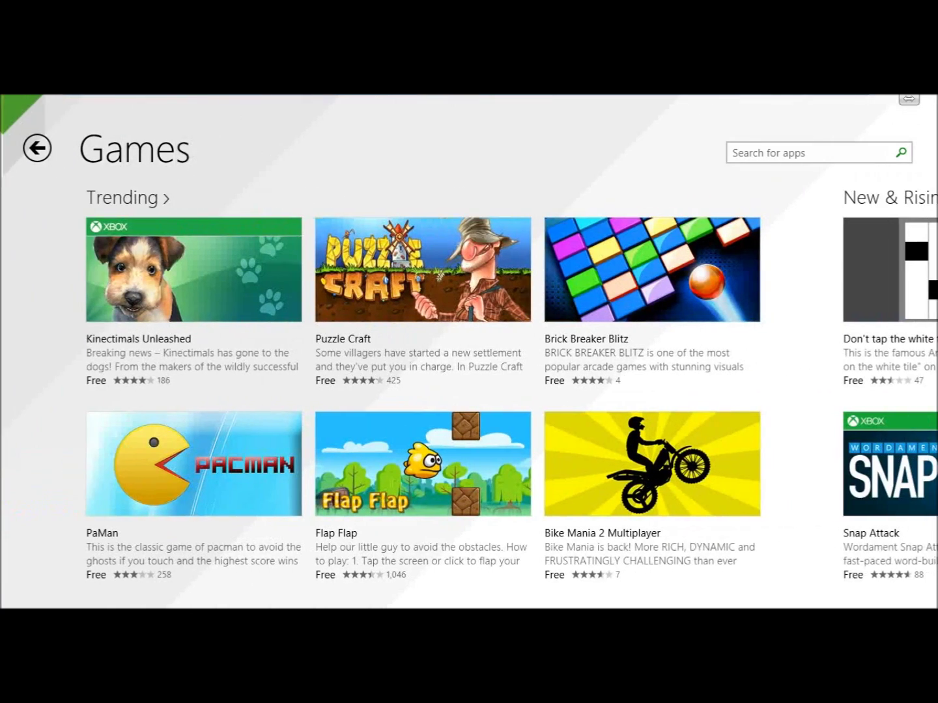
{"action": "scroll", "coordinate": [470, 352], "scroll_direction": "down", "scroll_amount": 5}
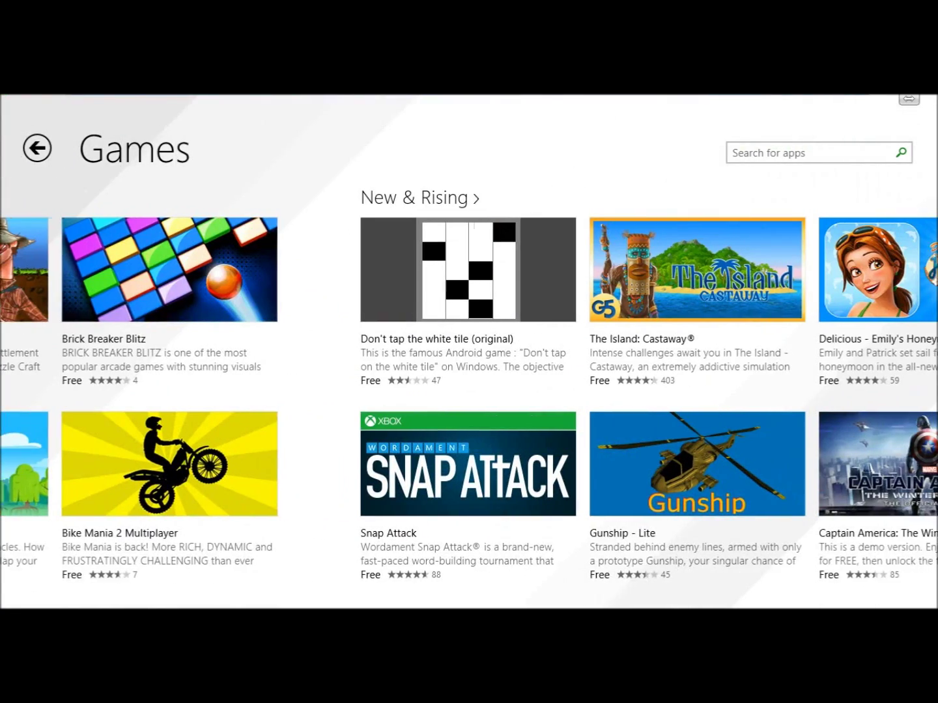
{"action": "scroll", "coordinate": [469, 353], "scroll_direction": "down", "scroll_amount": 5}
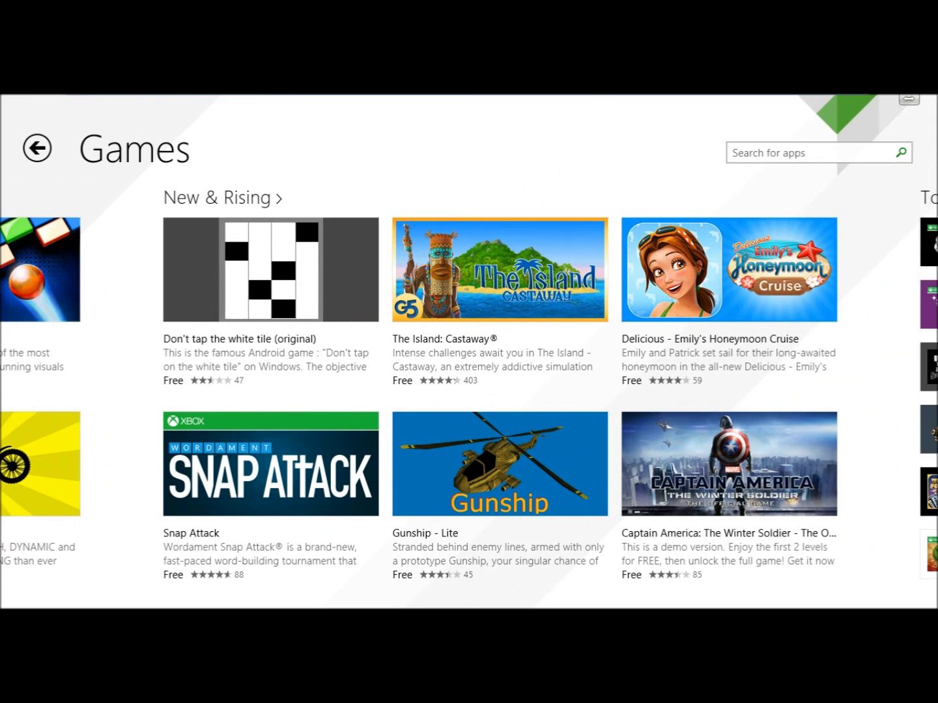
{"action": "scroll", "coordinate": [469, 352], "scroll_direction": "down", "scroll_amount": 5}
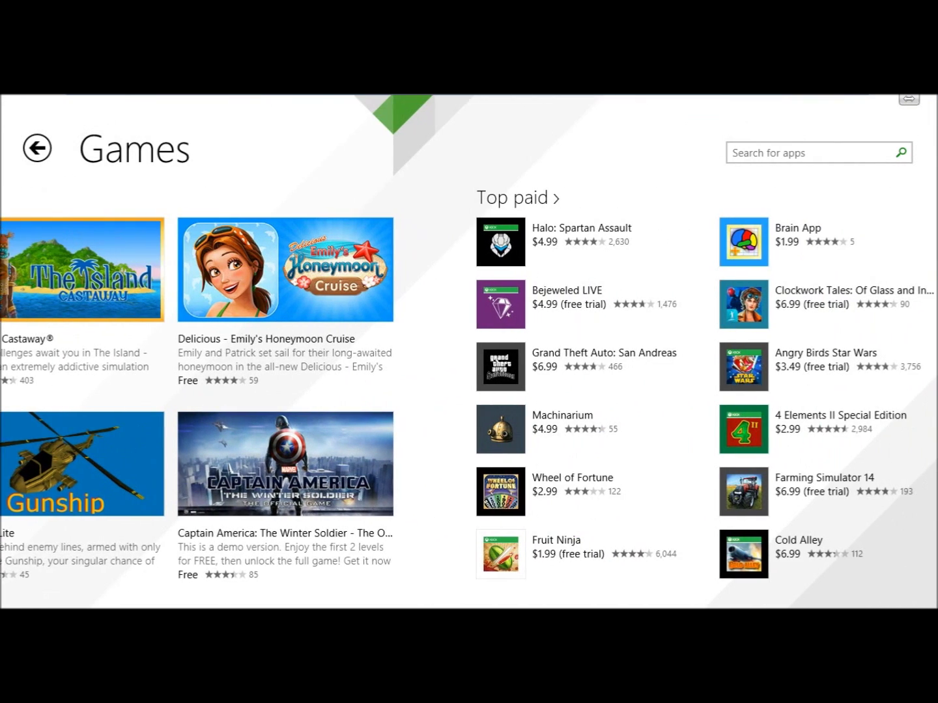
{"action": "scroll", "coordinate": [469, 352], "scroll_direction": "down", "scroll_amount": 3}
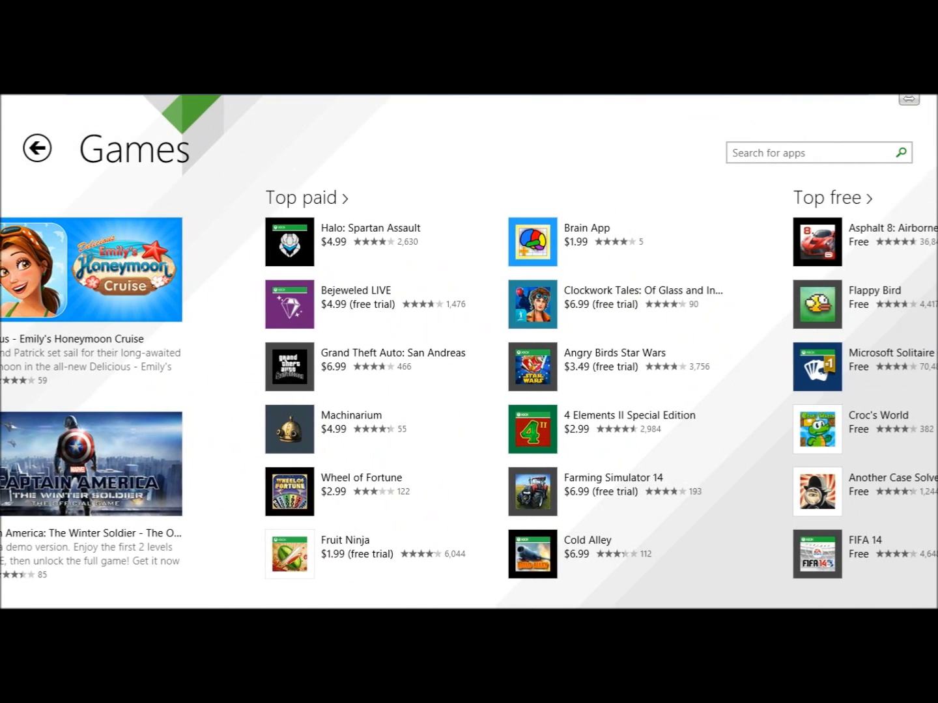
{"action": "scroll", "coordinate": [469, 352], "scroll_direction": "down", "scroll_amount": 4}
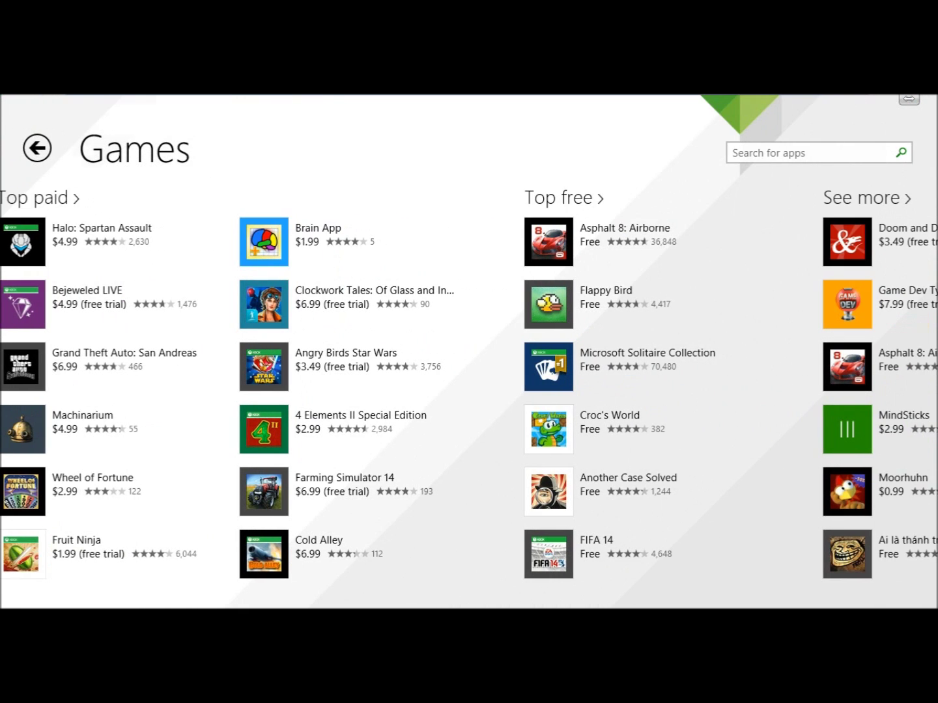
{"action": "scroll", "coordinate": [559, 280], "scroll_direction": "down", "scroll_amount": 4}
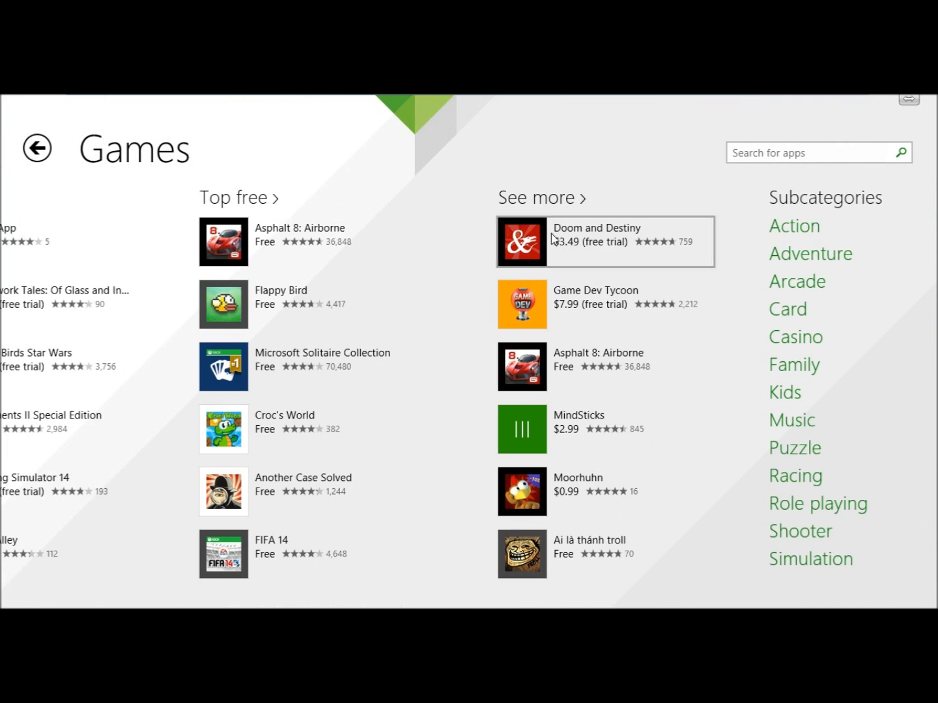
{"action": "scroll", "coordinate": [469, 352], "scroll_direction": "up", "scroll_amount": 10}
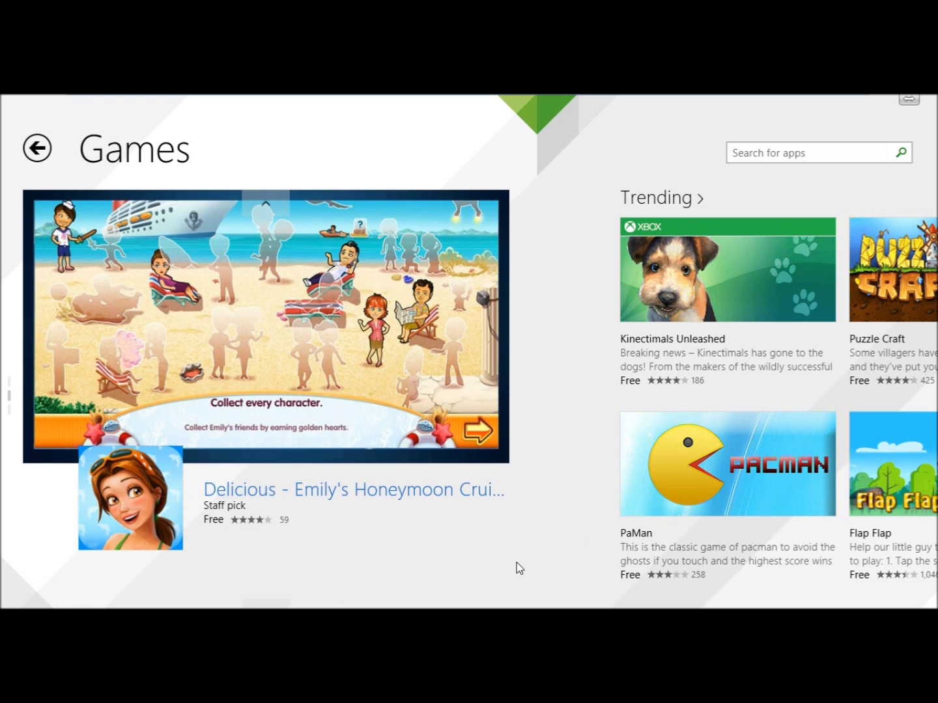
Search the Store for 'freecell' and start installing FreeCell Solitaire (Free).
{"action": "left_click", "coordinate": [768, 154]}
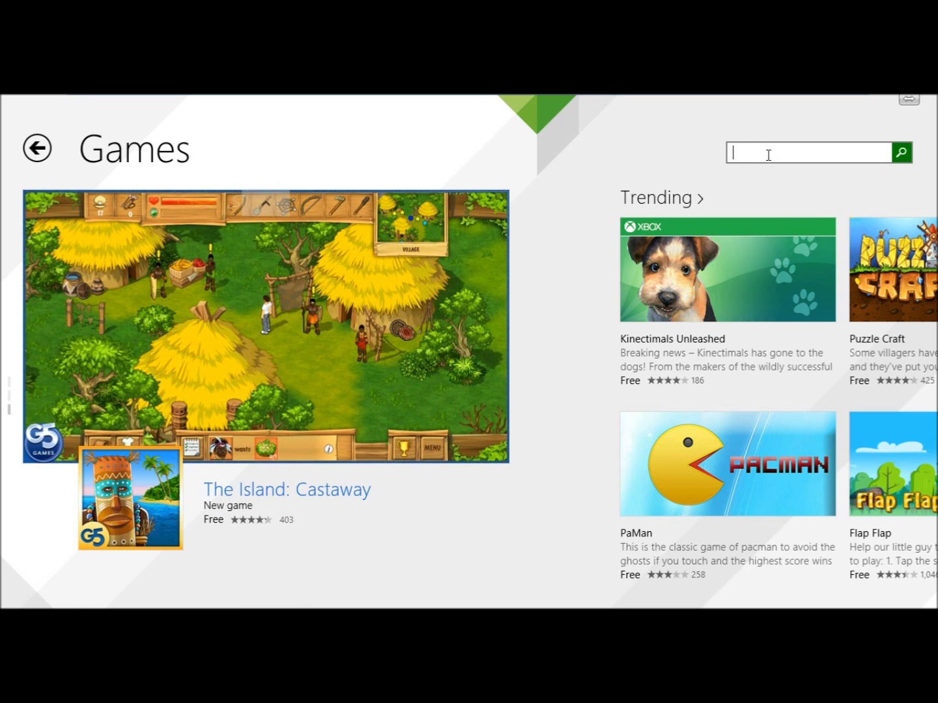
{"action": "type", "text": "freece"}
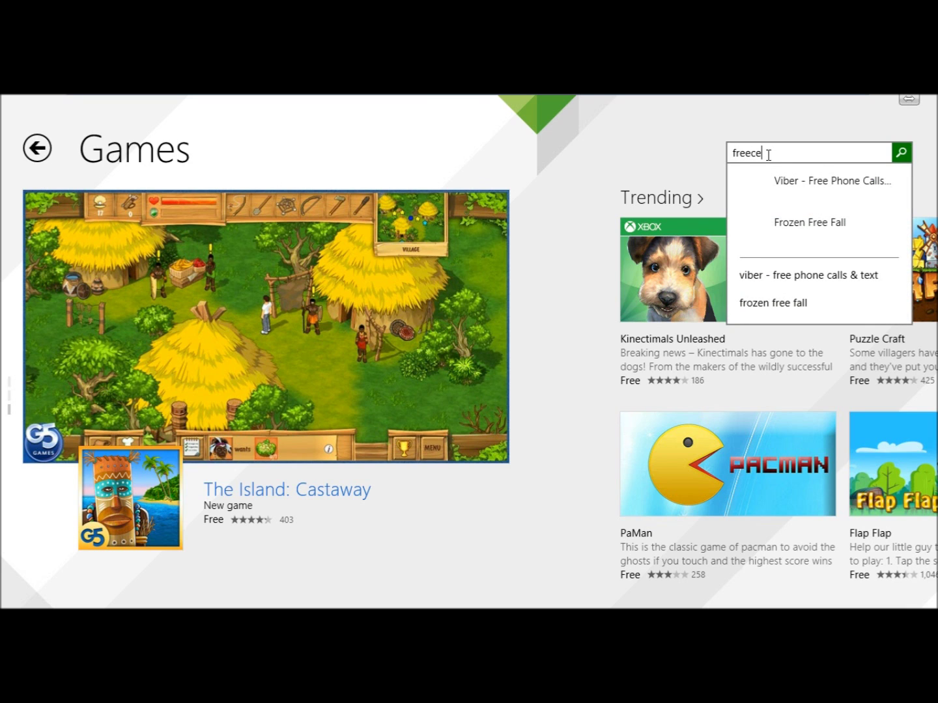
{"action": "type", "text": "ll"}
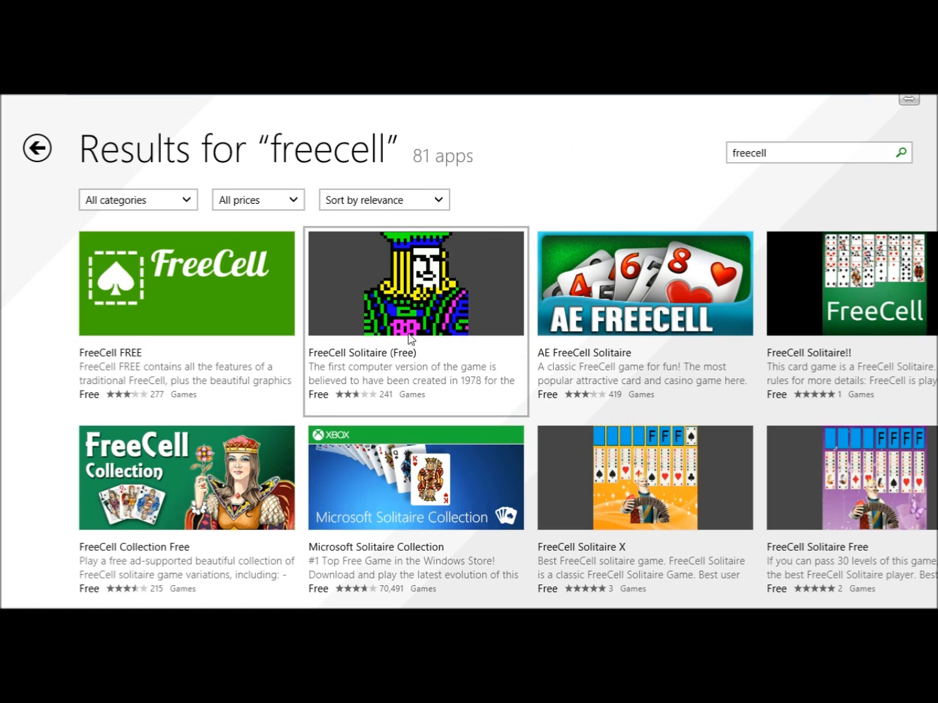
{"action": "left_click", "coordinate": [409, 312]}
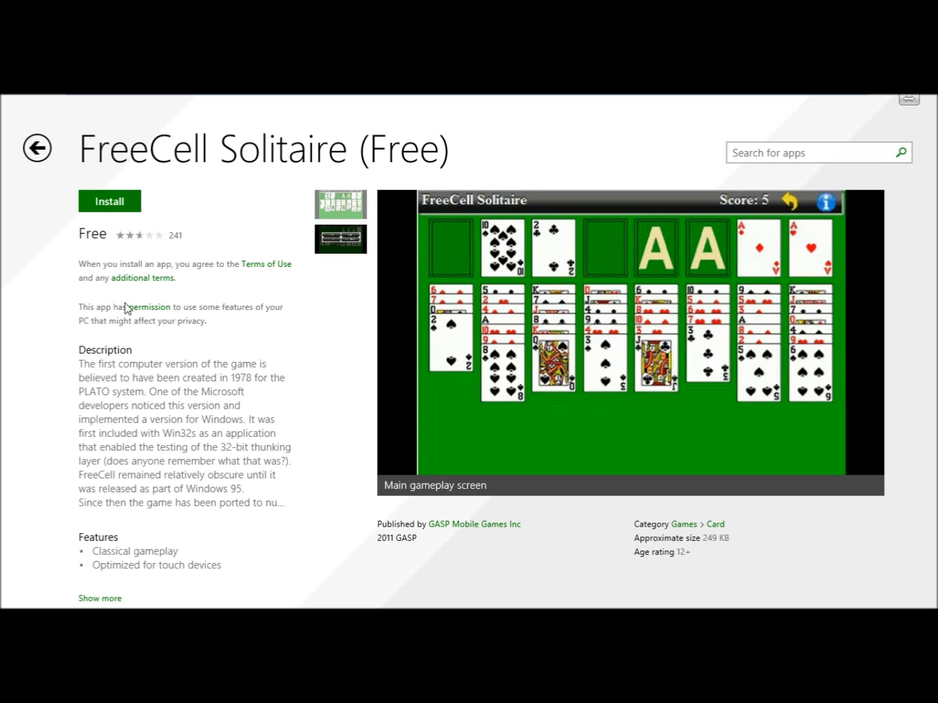
{"action": "left_click", "coordinate": [115, 203]}
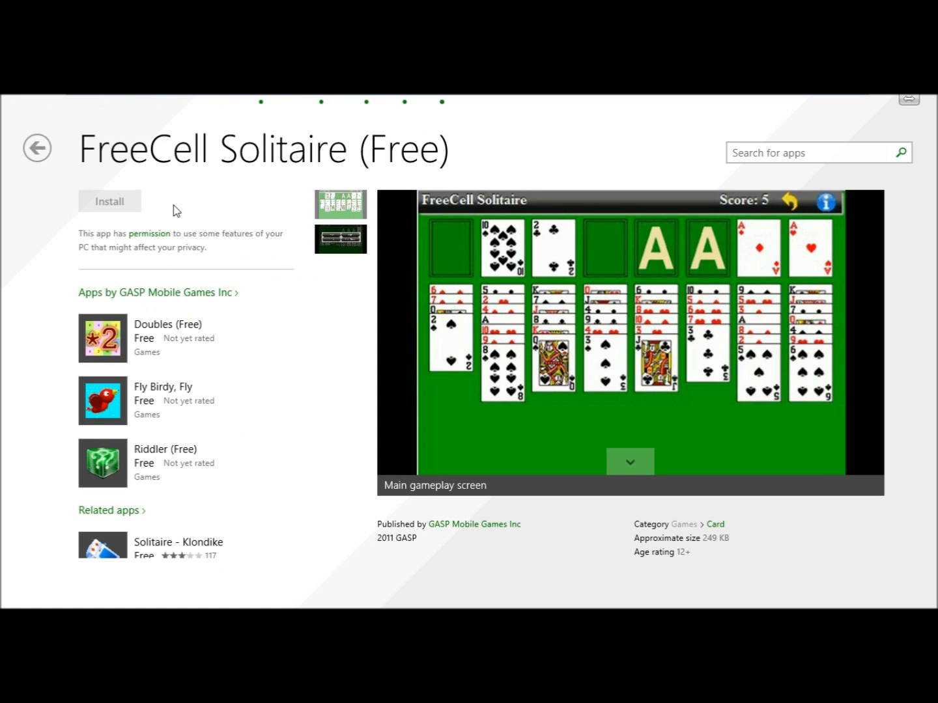
Search the Store for 'hangman', fixing the typo, to reach the Hangman app page.
{"action": "left_click", "coordinate": [755, 156]}
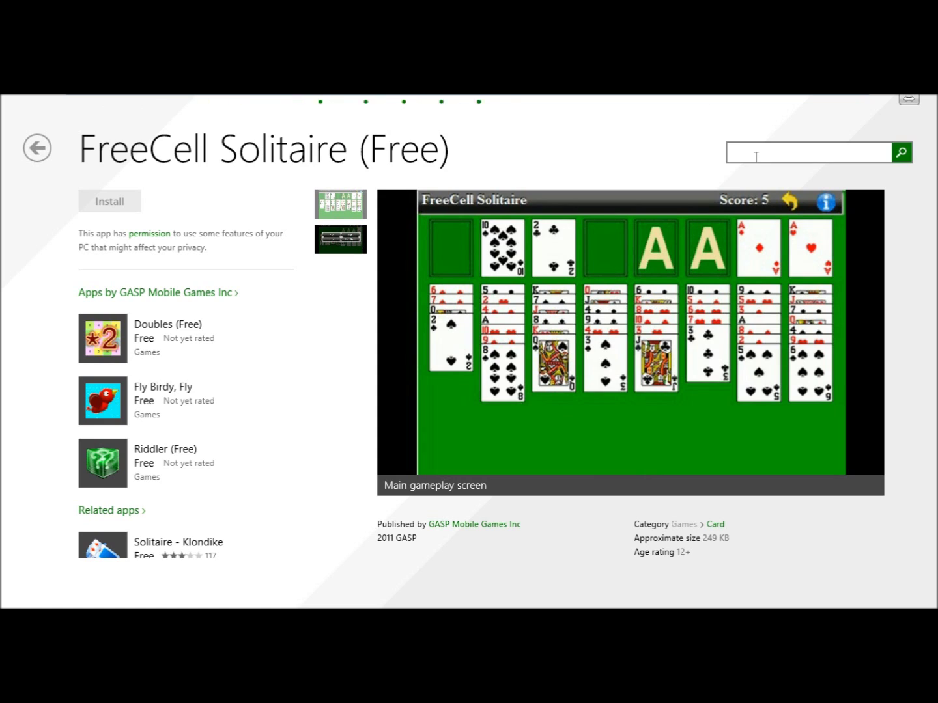
{"action": "type", "text": "hangmn"}
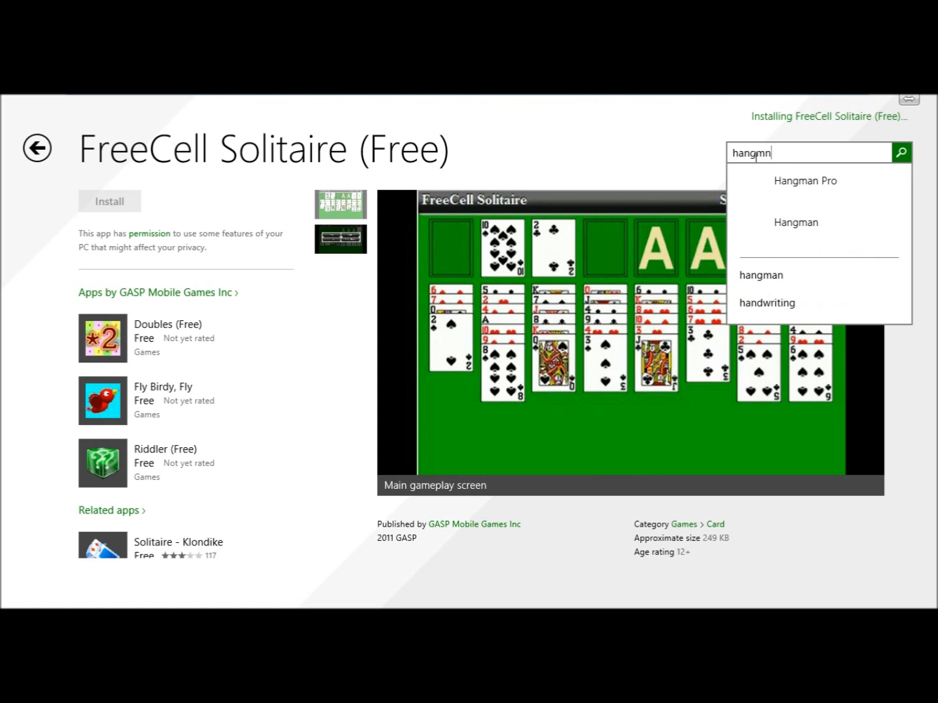
{"action": "key", "text": "BackSpace"}
{"action": "type", "text": "an"}
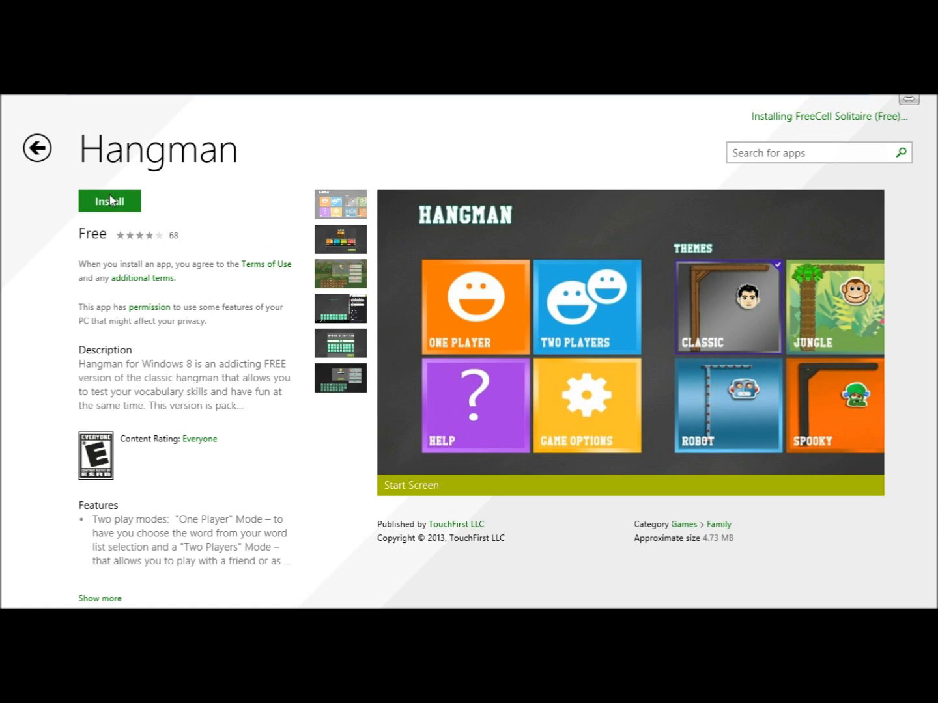
Install Hangman and check the progress of the current installs.
{"action": "left_click", "coordinate": [126, 209]}
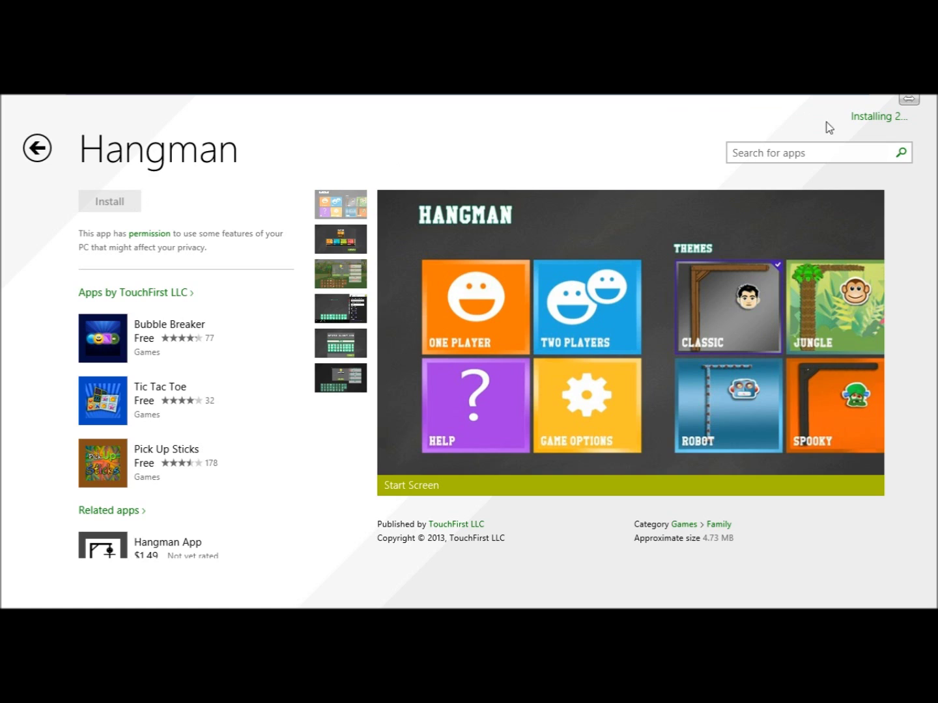
{"action": "left_click", "coordinate": [871, 118]}
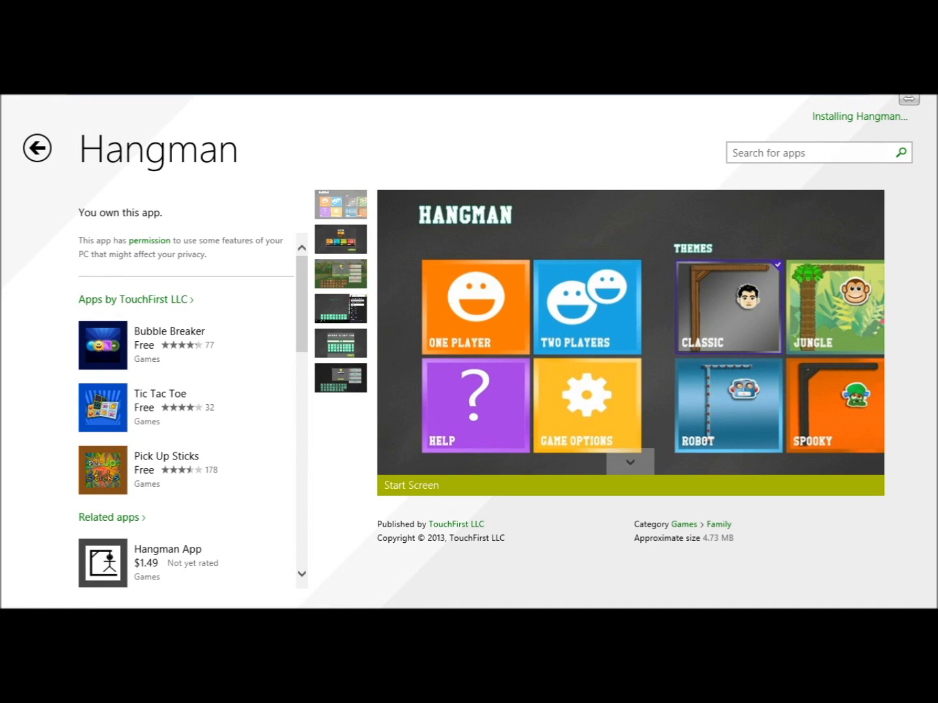
{"action": "mouse_move", "coordinate": [2, 608]}
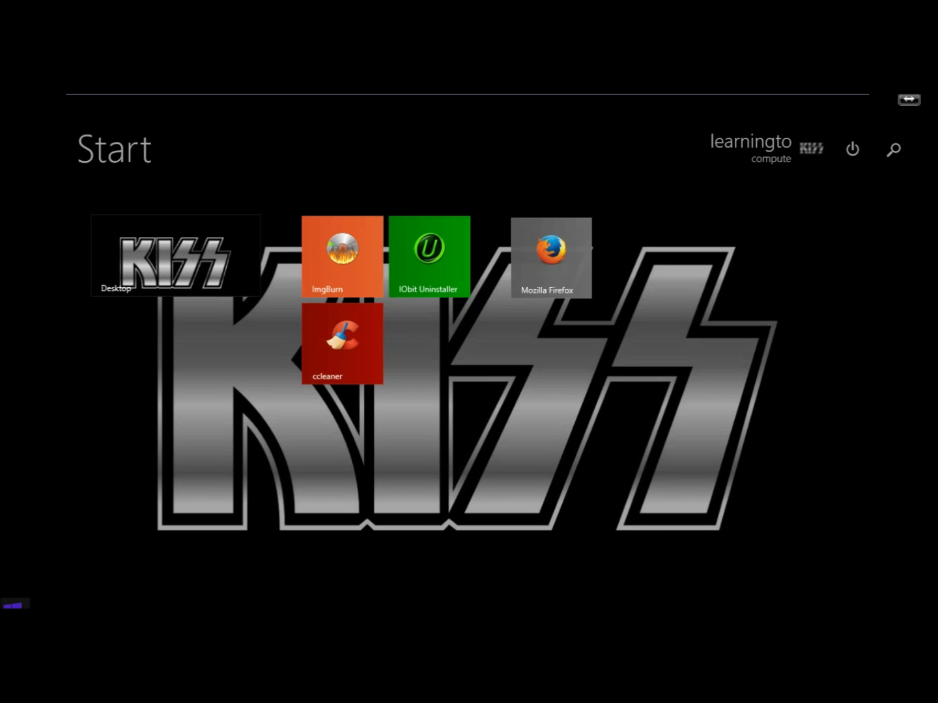
Pin FreeCell Solitaire to Start from the all-apps list.
{"action": "left_click", "coordinate": [13, 605]}
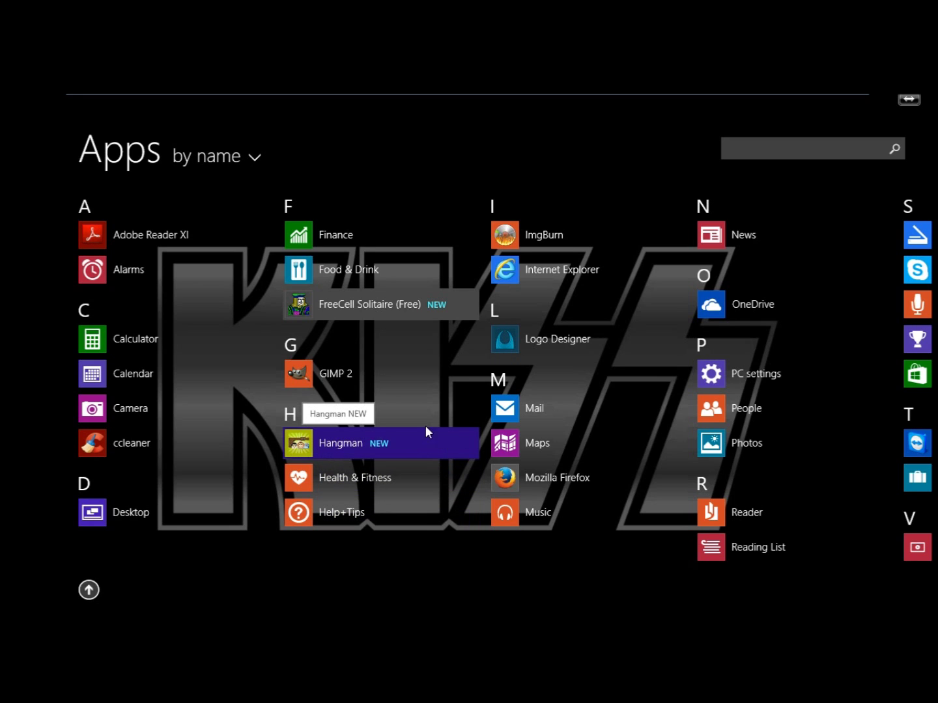
{"action": "right_click", "coordinate": [368, 305]}
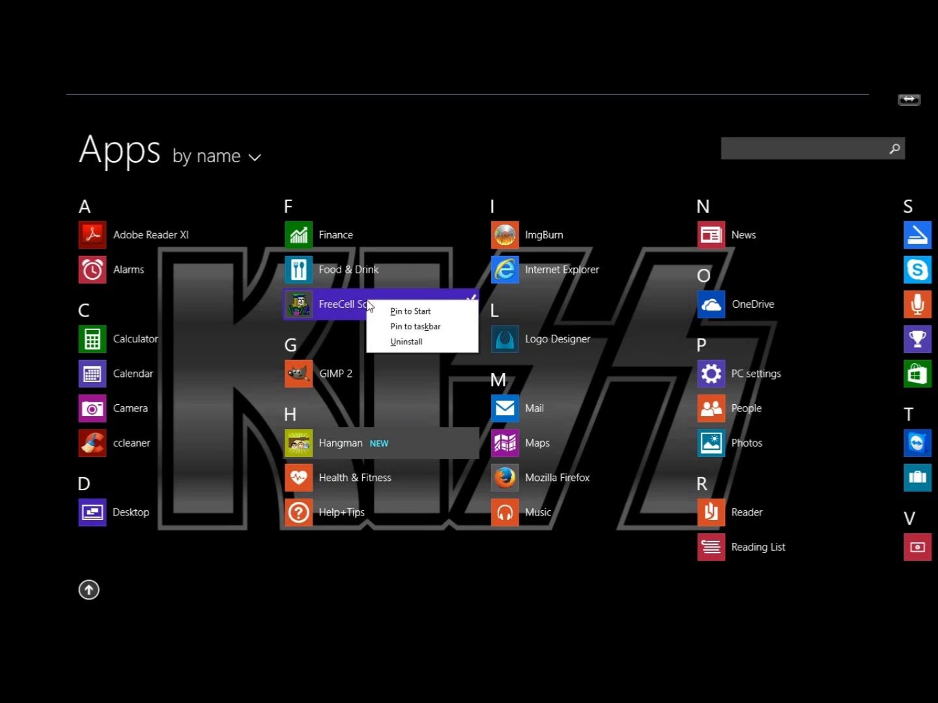
{"action": "left_click", "coordinate": [407, 313]}
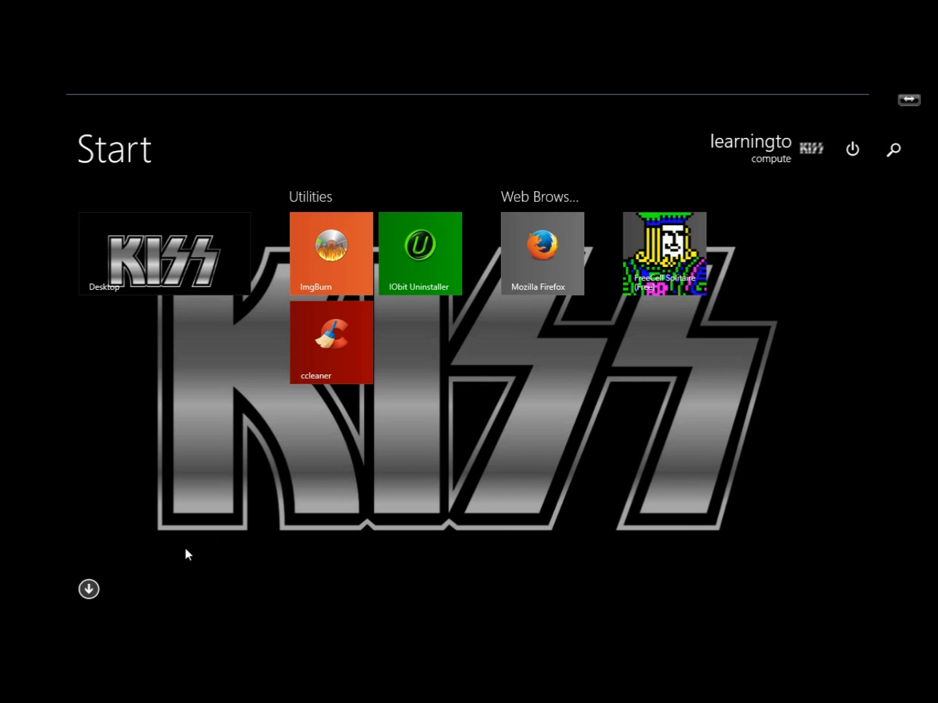
Pin Hangman to Start from the all-apps list as well.
{"action": "left_click", "coordinate": [88, 589]}
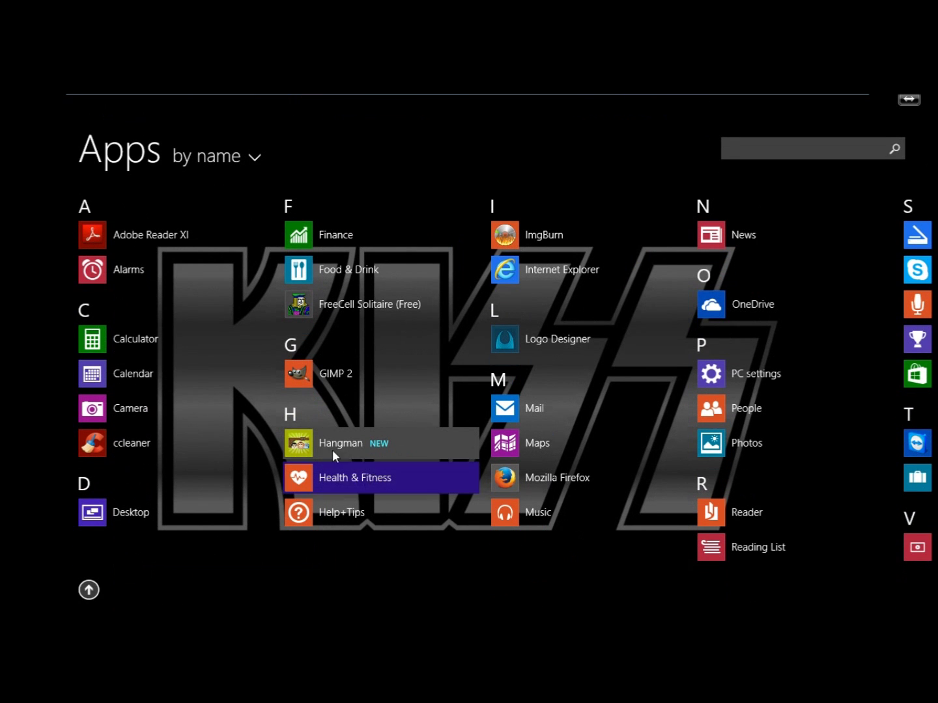
{"action": "right_click", "coordinate": [337, 444]}
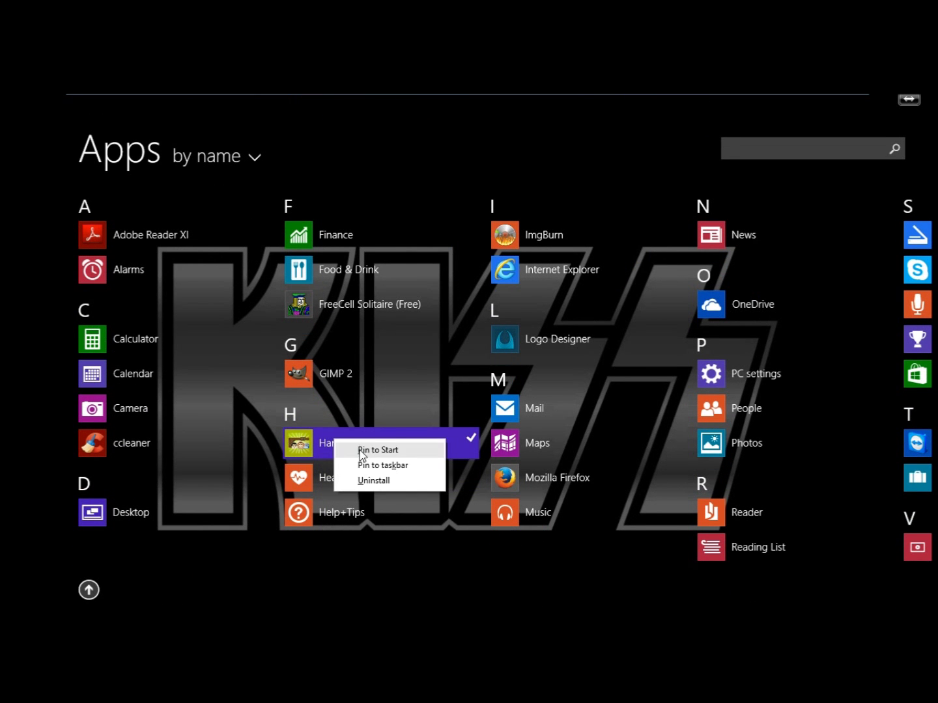
{"action": "left_click", "coordinate": [362, 449]}
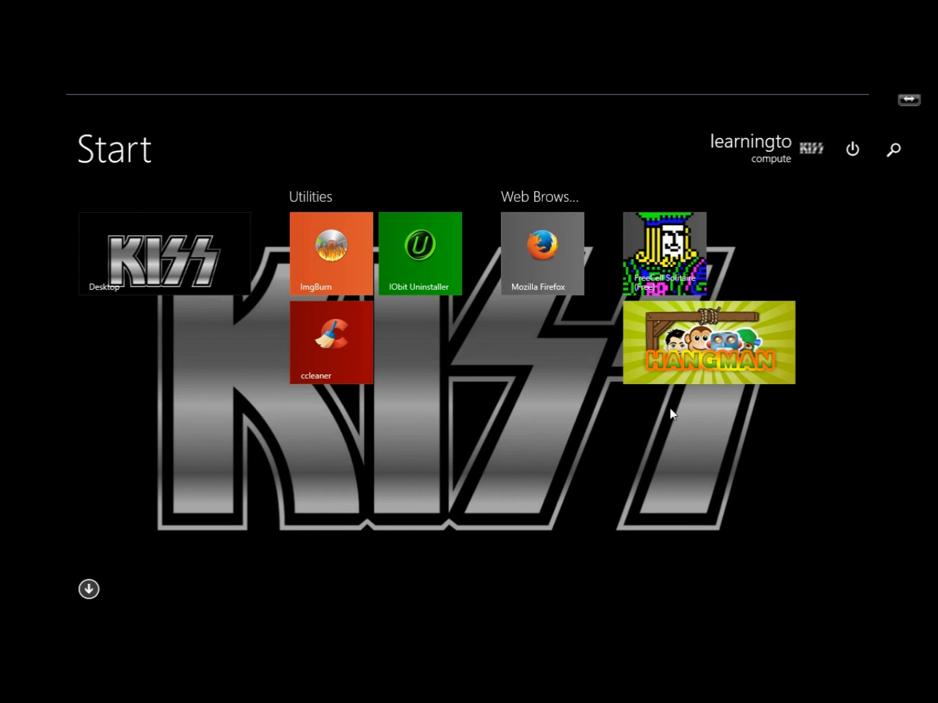
{"action": "right_click", "coordinate": [677, 225]}
Name the new tile group 'Games', then launch FreeCell Solitaire from its tile.
{"action": "left_click", "coordinate": [679, 197]}
{"action": "right_click", "coordinate": [678, 198]}
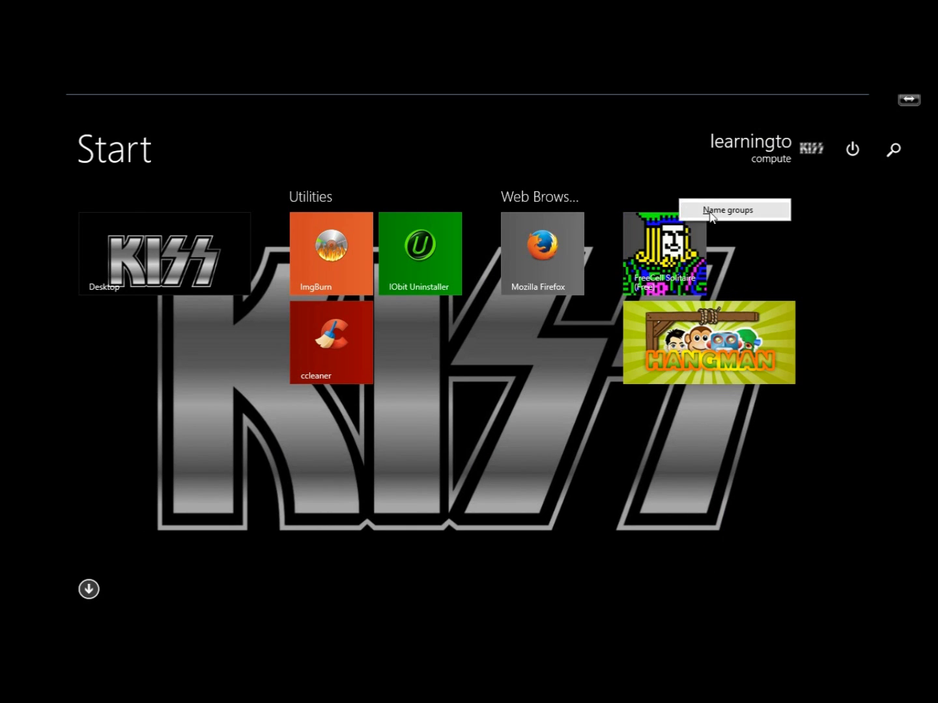
{"action": "left_click", "coordinate": [710, 211]}
{"action": "left_click", "coordinate": [685, 201]}
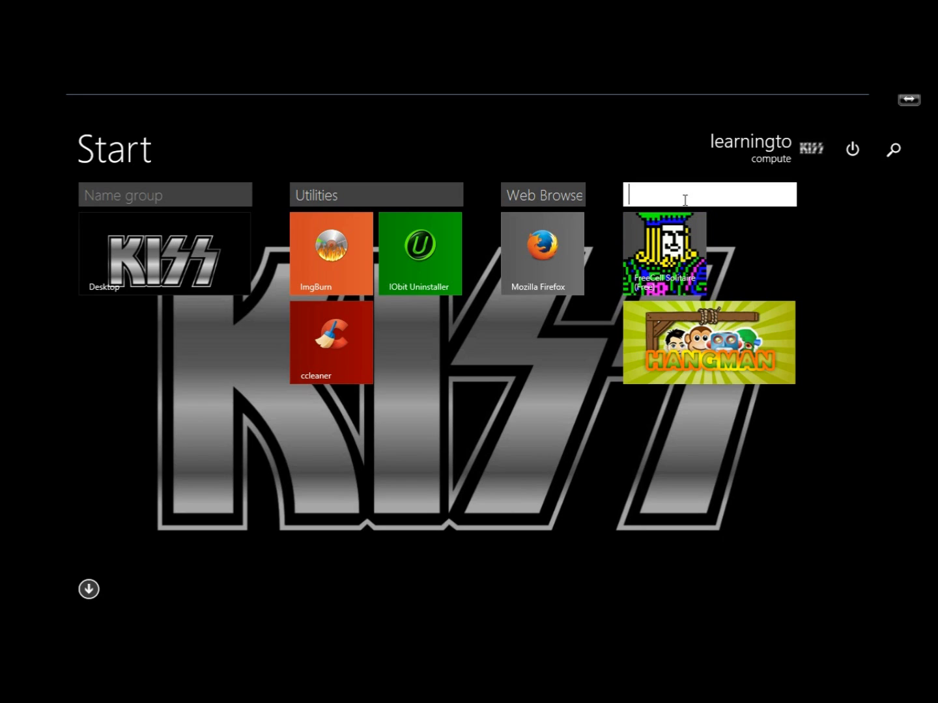
{"action": "type", "text": "Games"}
{"action": "key", "text": "Return"}
{"action": "left_click", "coordinate": [545, 437]}
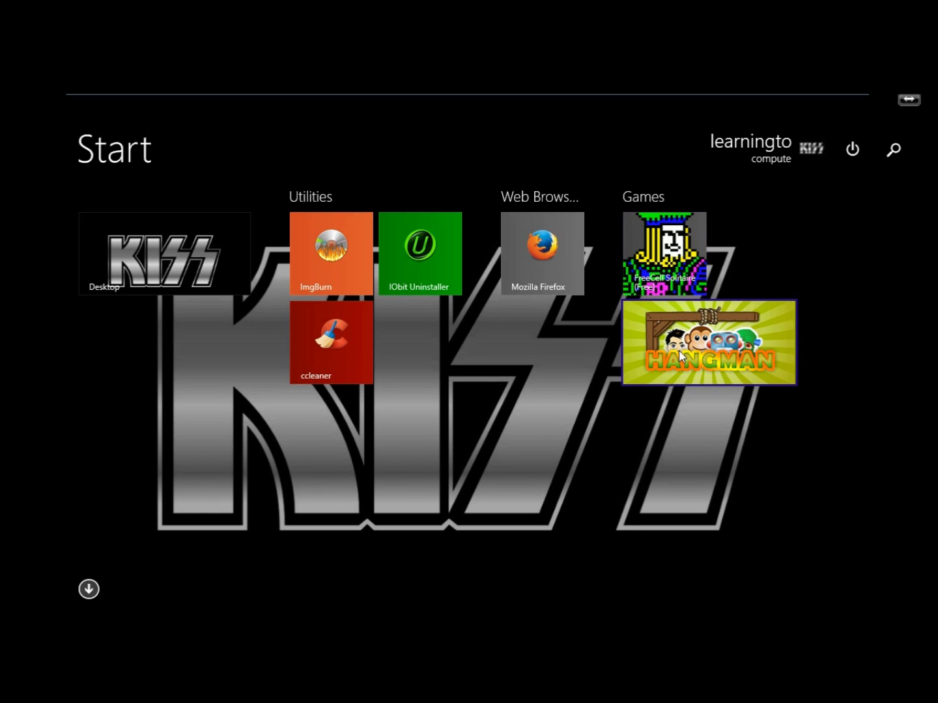
{"action": "left_click", "coordinate": [685, 226]}
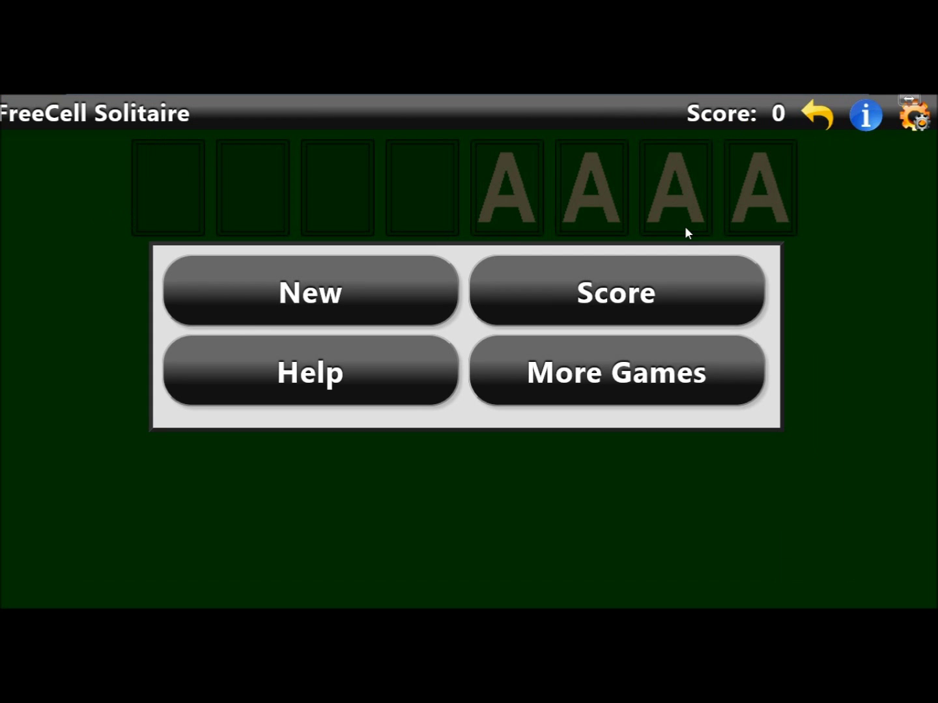
Return to Start and switch to the Apps view sorted by name.
{"action": "key", "text": "super"}
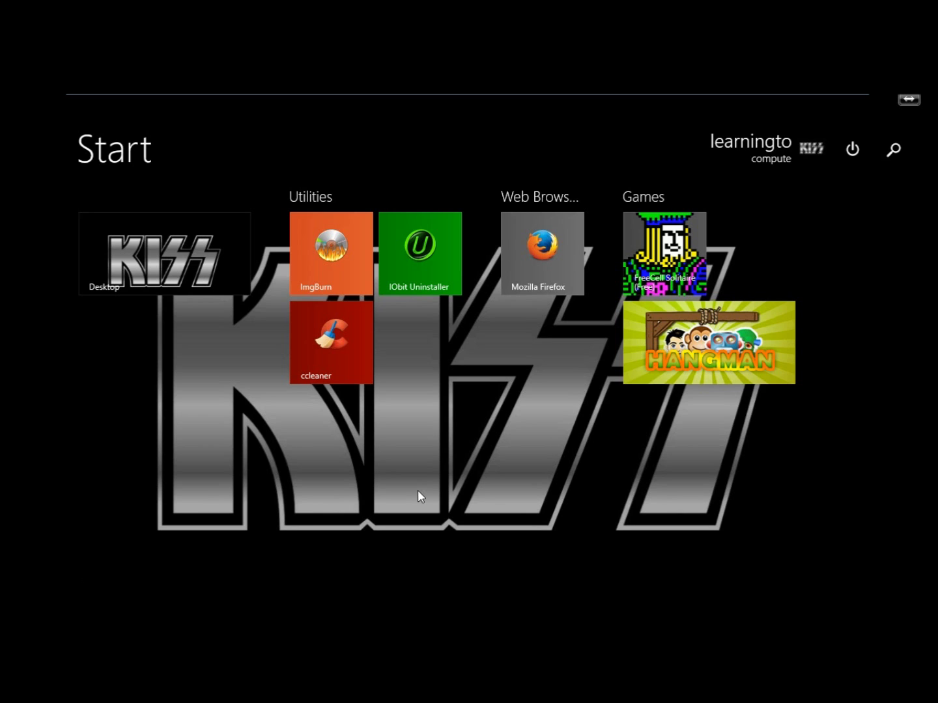
{"action": "key", "text": "ctrl+Tab"}
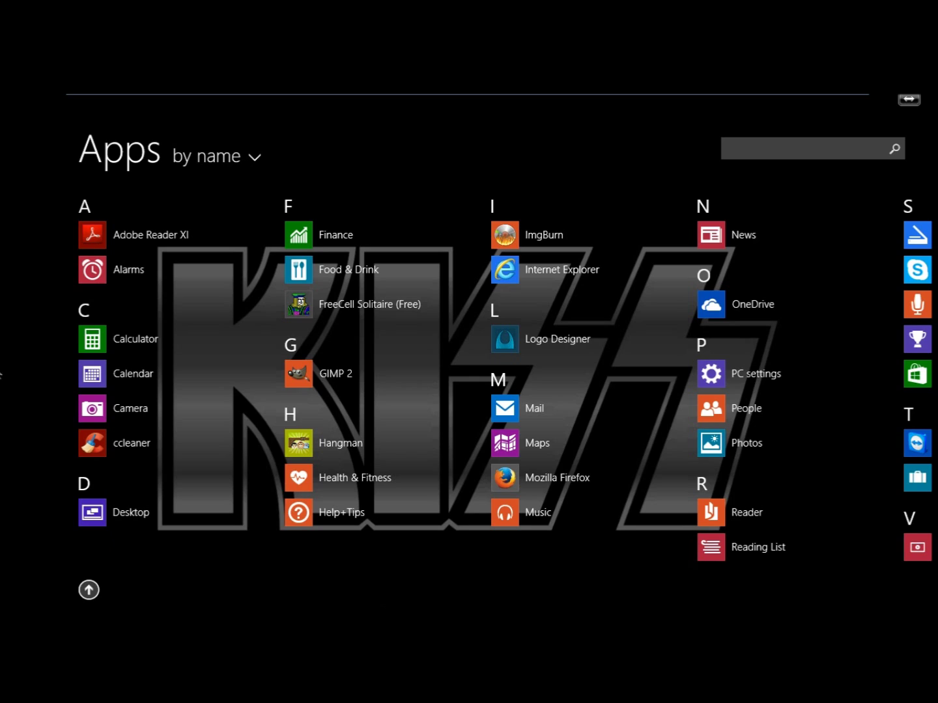